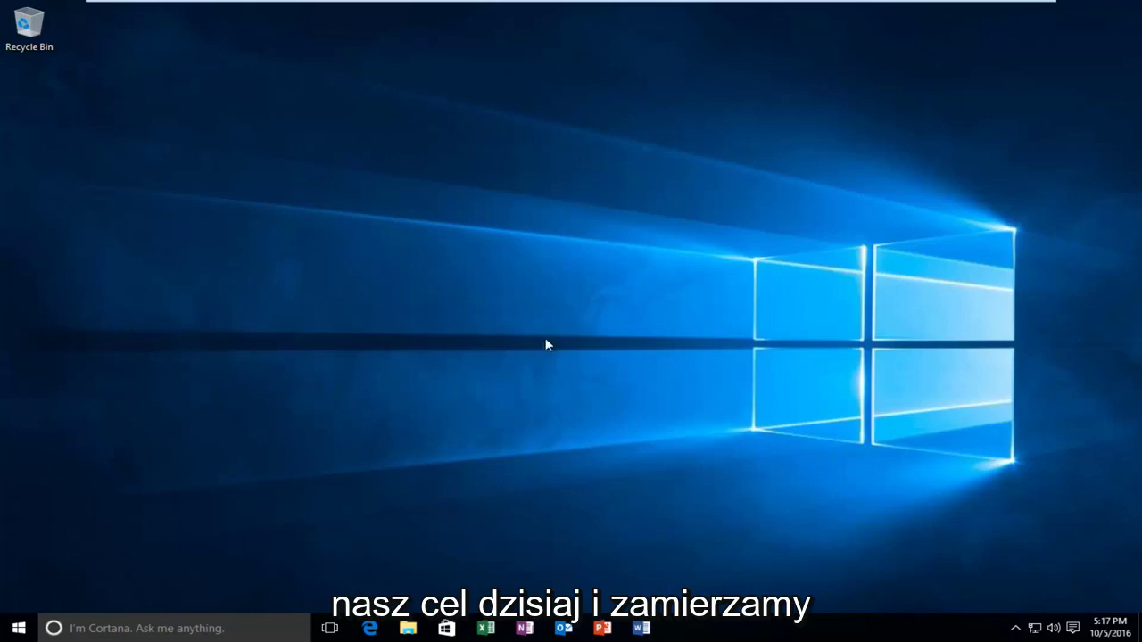
Search Windows for "control panel" and open the Control Panel
{"action": "key", "text": "super"}
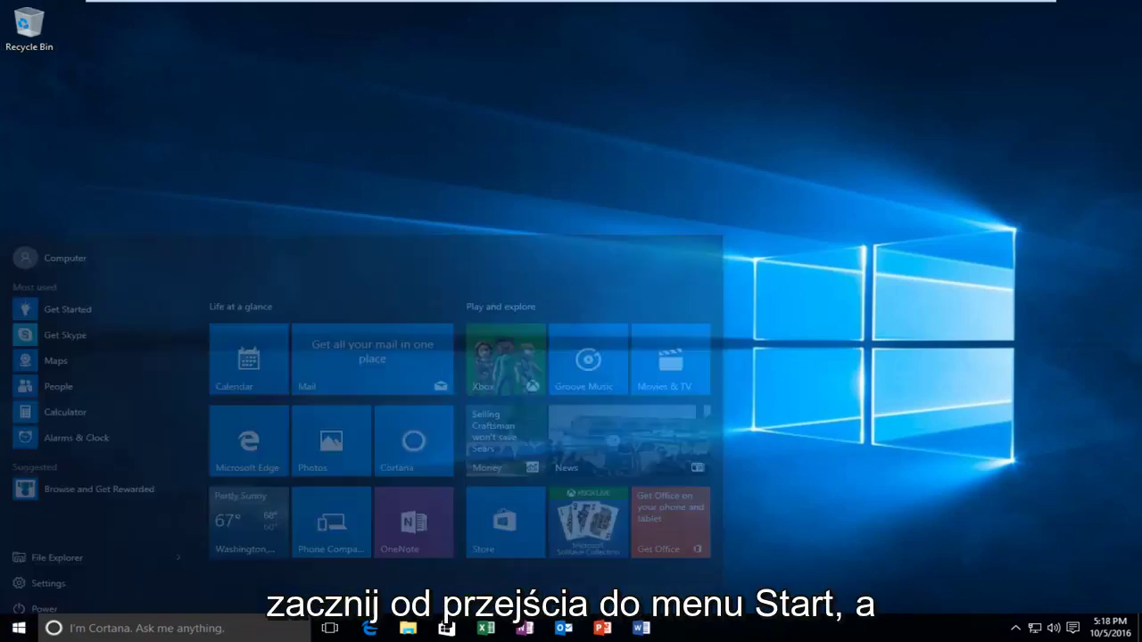
{"action": "type", "text": "c"}
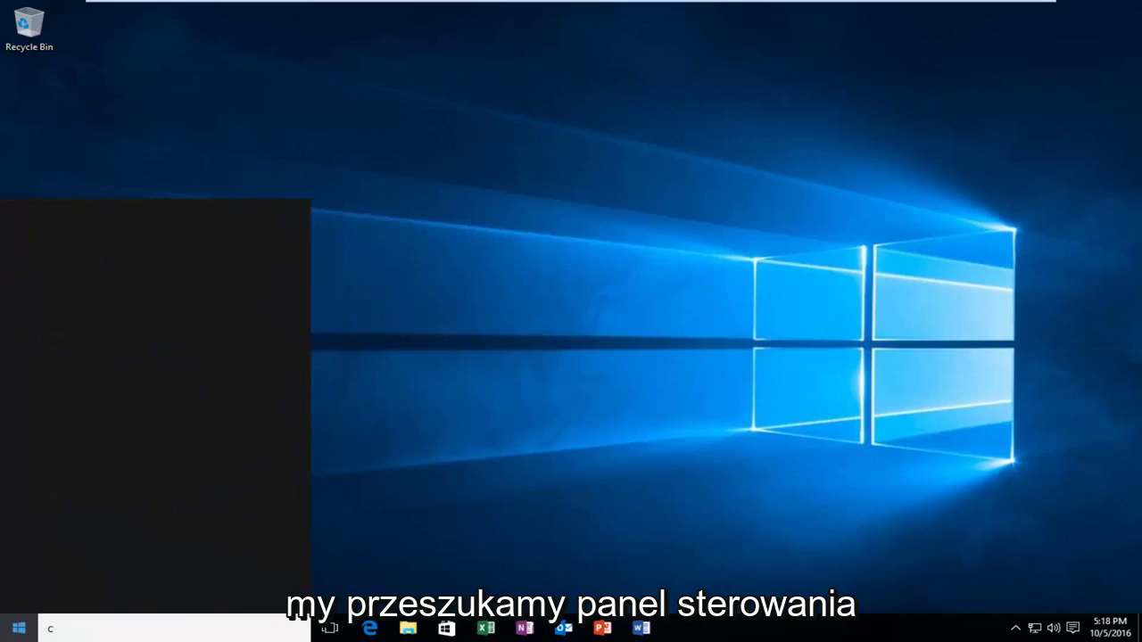
{"action": "type", "text": "ontrol panel"}
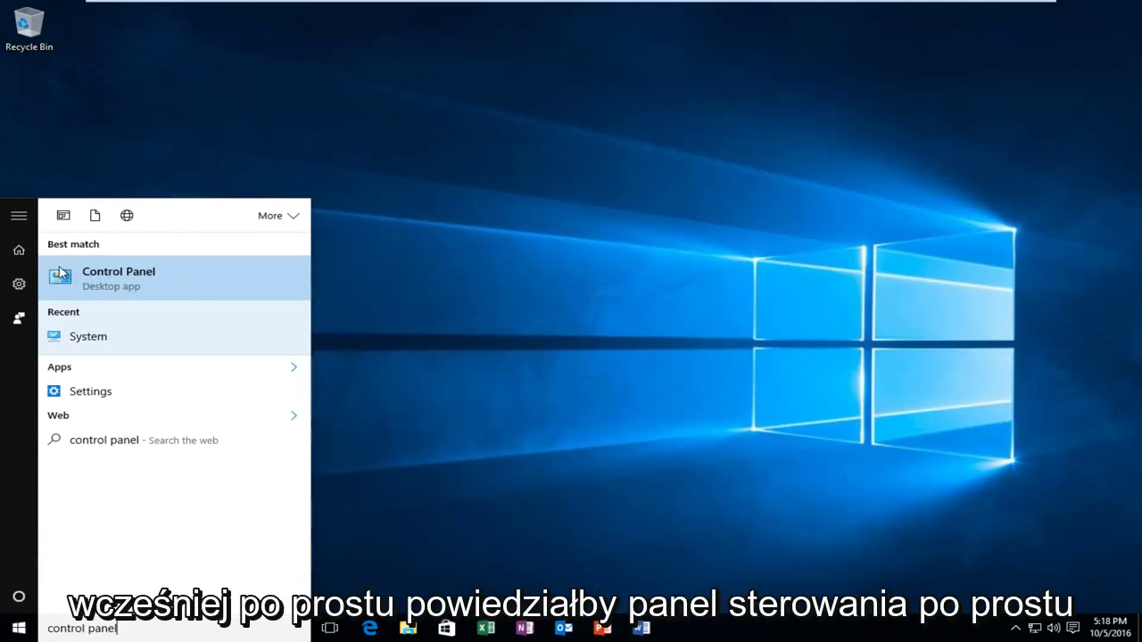
{"action": "left_click", "coordinate": [140, 273]}
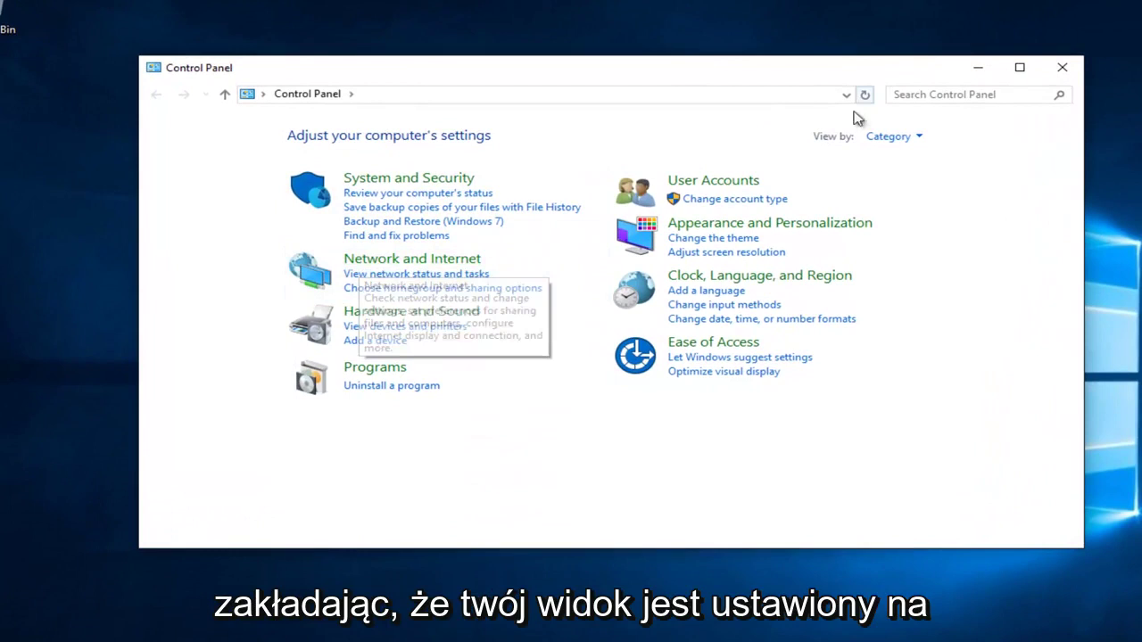
Open the Network and Sharing Center from the Network and Internet category of the Control Panel
{"action": "left_click", "coordinate": [908, 138]}
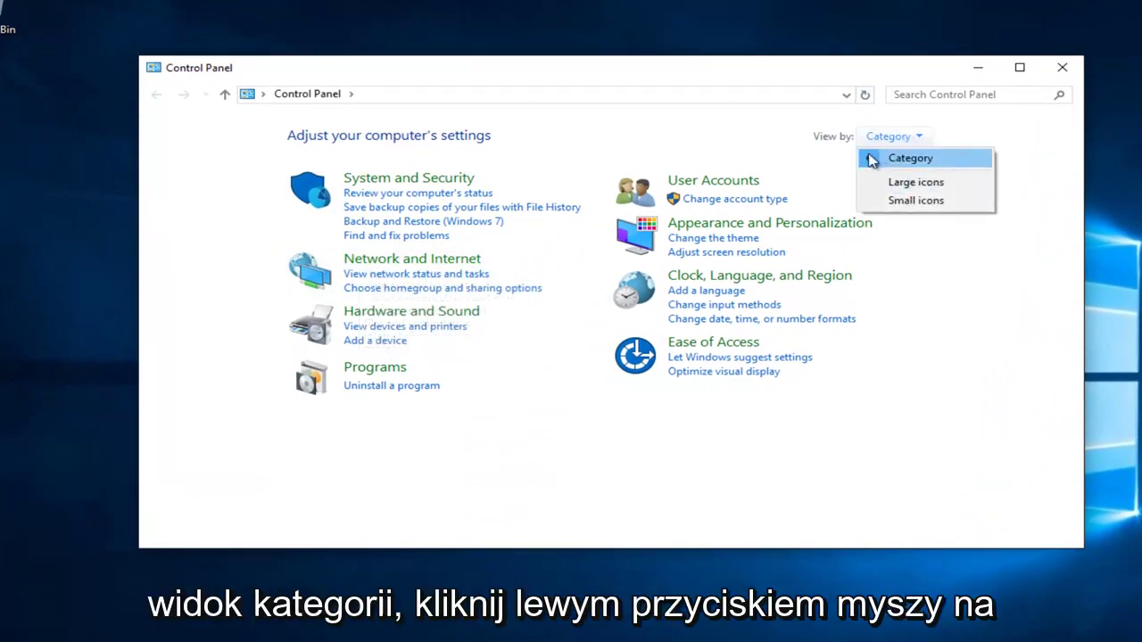
{"action": "left_click", "coordinate": [417, 260]}
{"action": "left_click", "coordinate": [416, 260]}
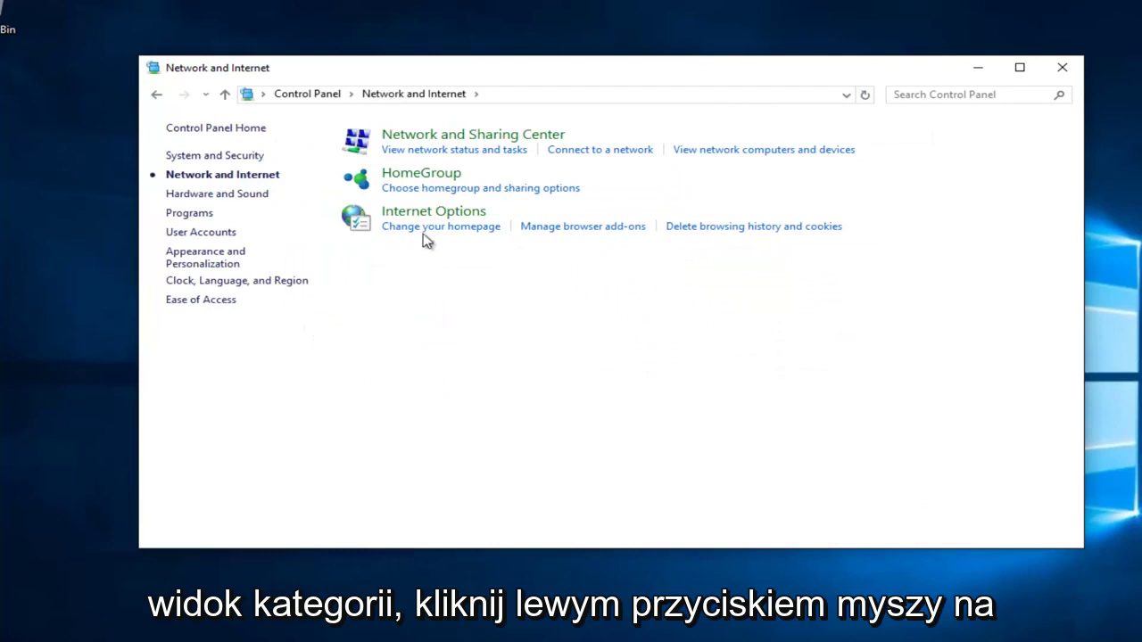
{"action": "left_click", "coordinate": [489, 142]}
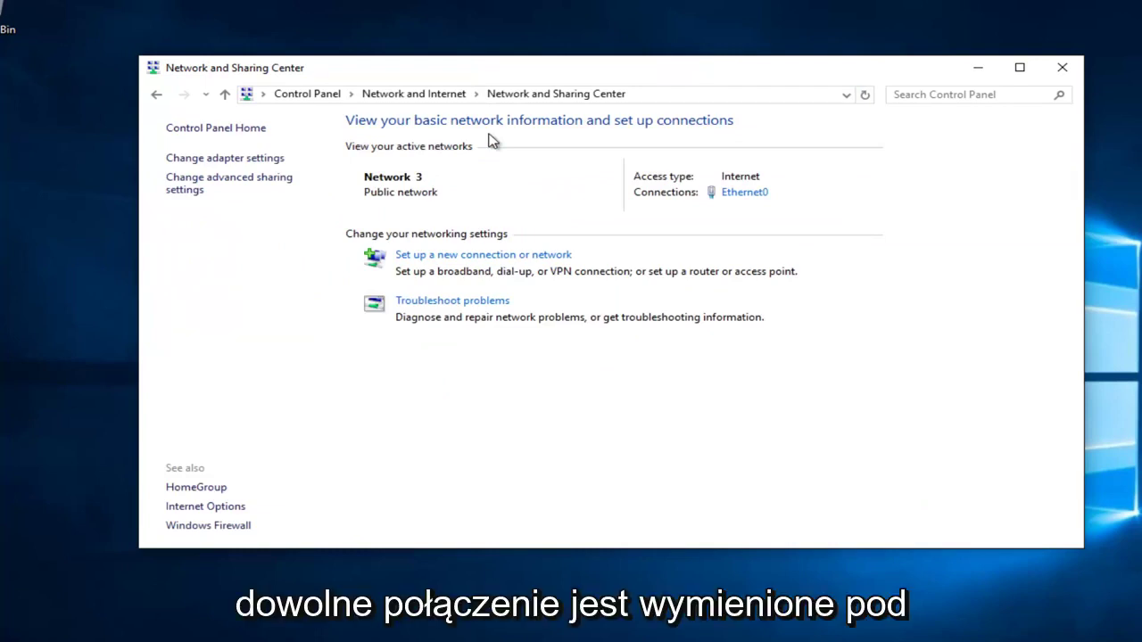
Open the Internet Protocol Version 4 (TCP/IPv4) properties of the Ethernet0 connection
{"action": "left_click", "coordinate": [743, 198]}
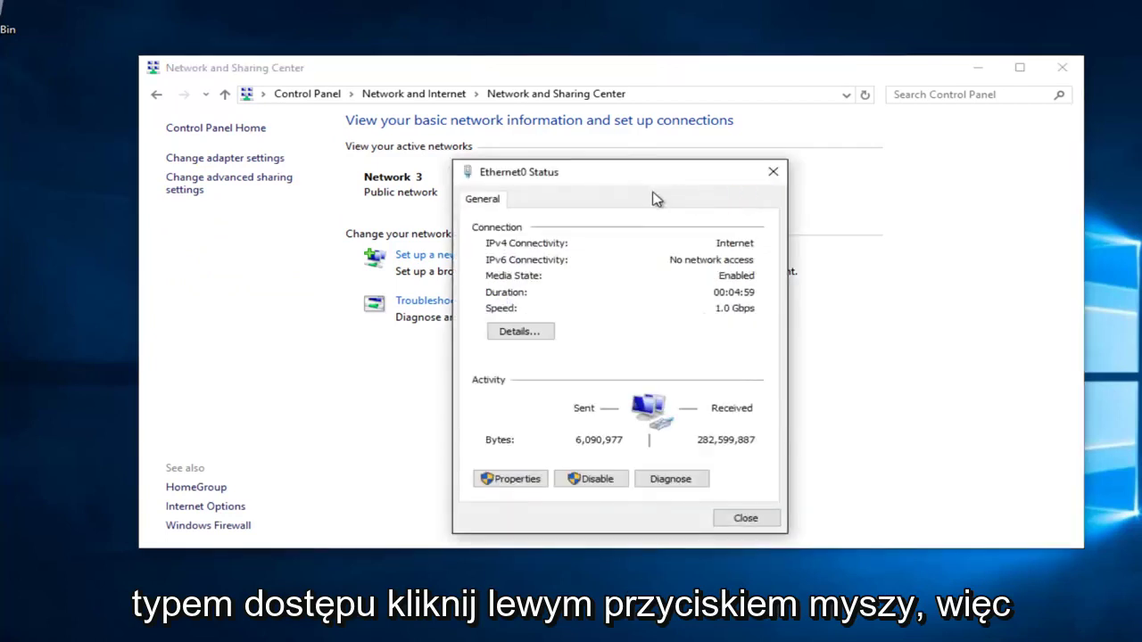
{"action": "left_click_drag", "start_coordinate": [654, 185], "coordinate": [642, 171]}
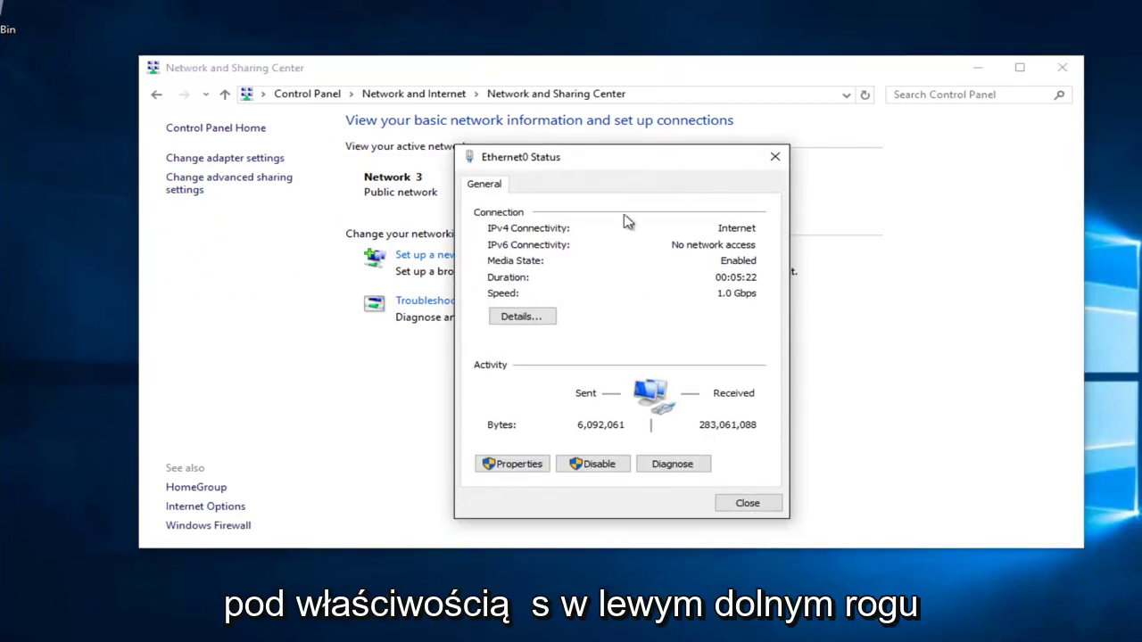
{"action": "left_click", "coordinate": [522, 466]}
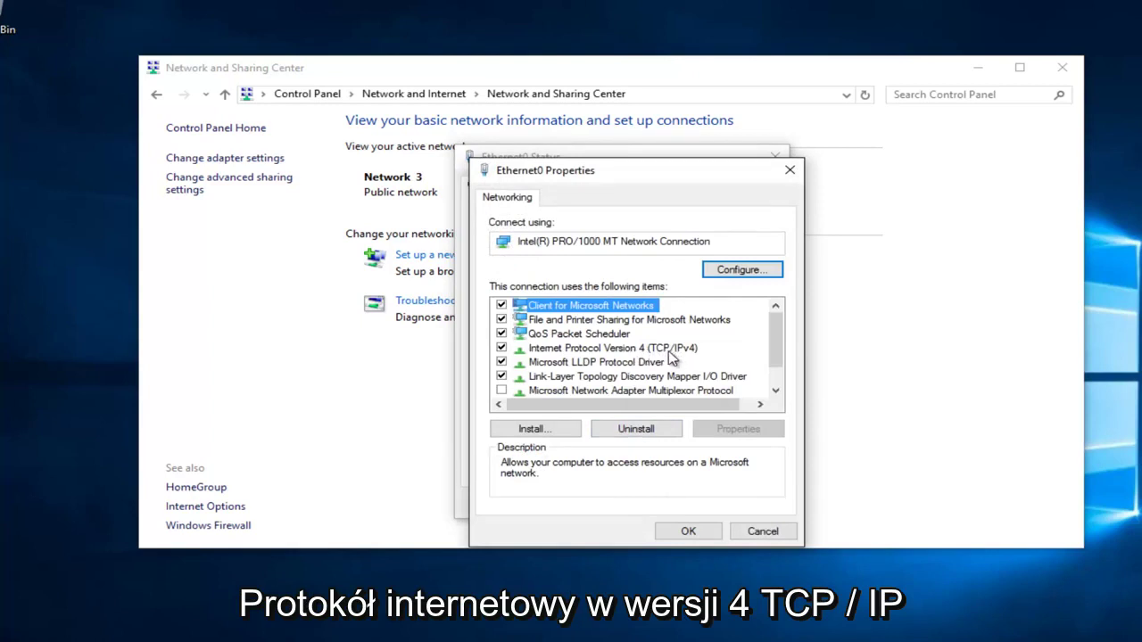
{"action": "left_click", "coordinate": [615, 351]}
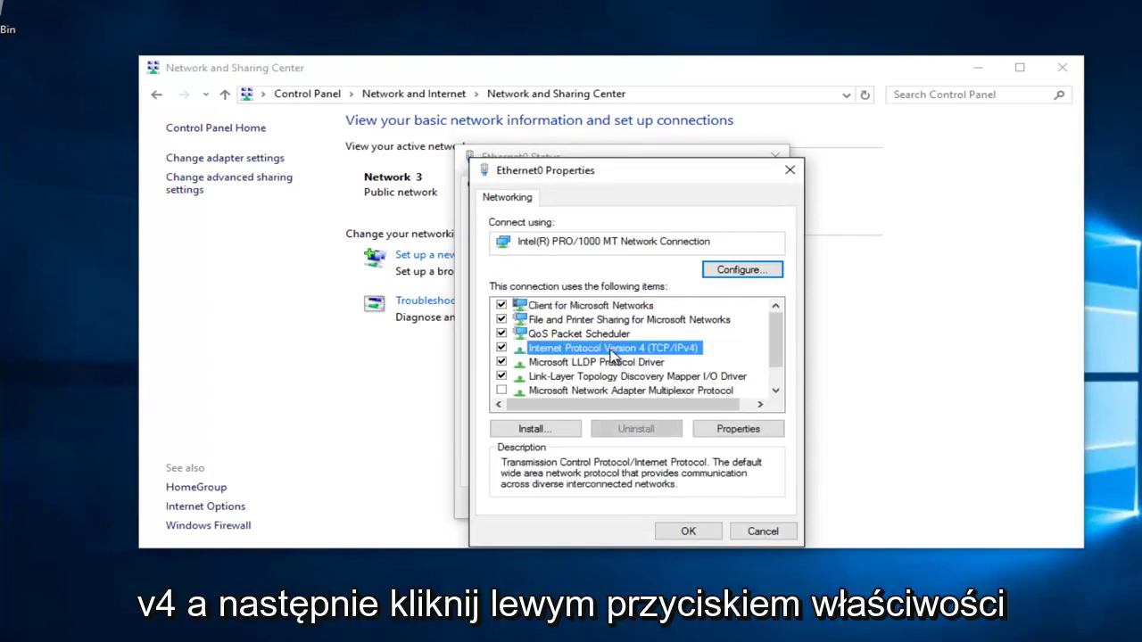
{"action": "left_click", "coordinate": [727, 432]}
{"action": "left_click_drag", "start_coordinate": [671, 234], "coordinate": [646, 171]}
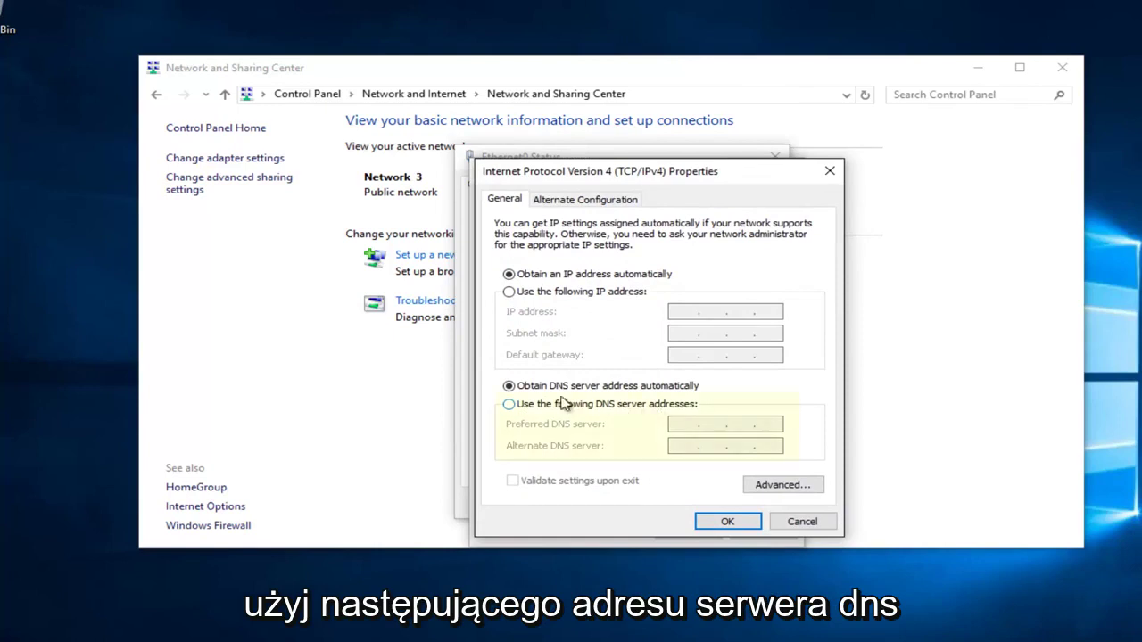
Use custom DNS server addresses, with 8.8.8.8 as preferred and 8.8.4.4 as alternate, and confirm the IPv4 settings
{"action": "left_click", "coordinate": [514, 405]}
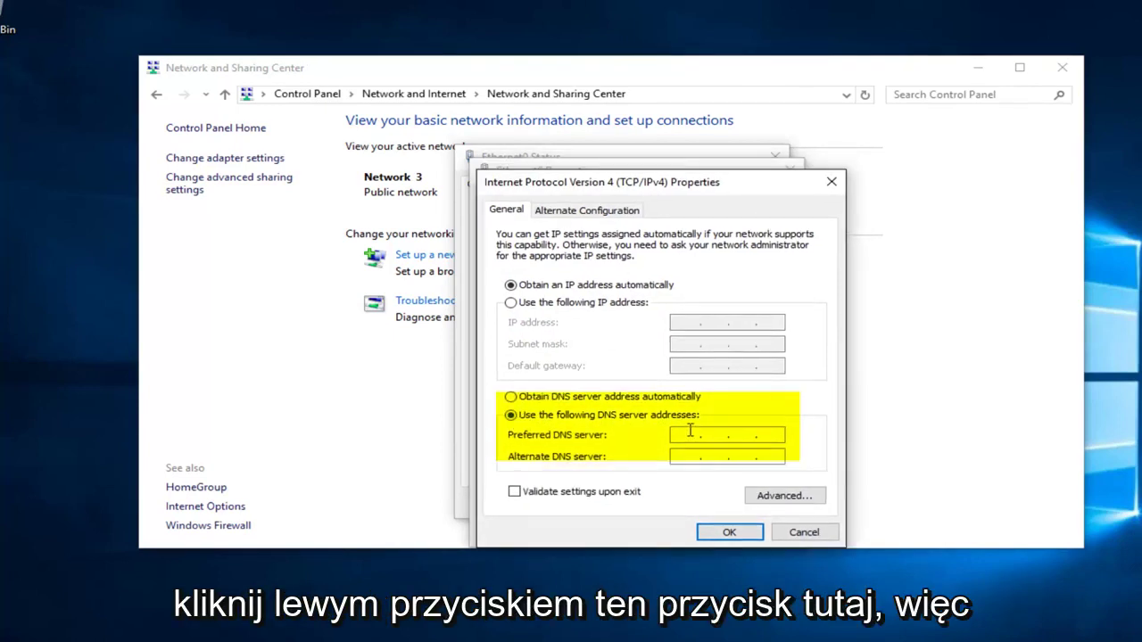
{"action": "type", "text": "8.8"}
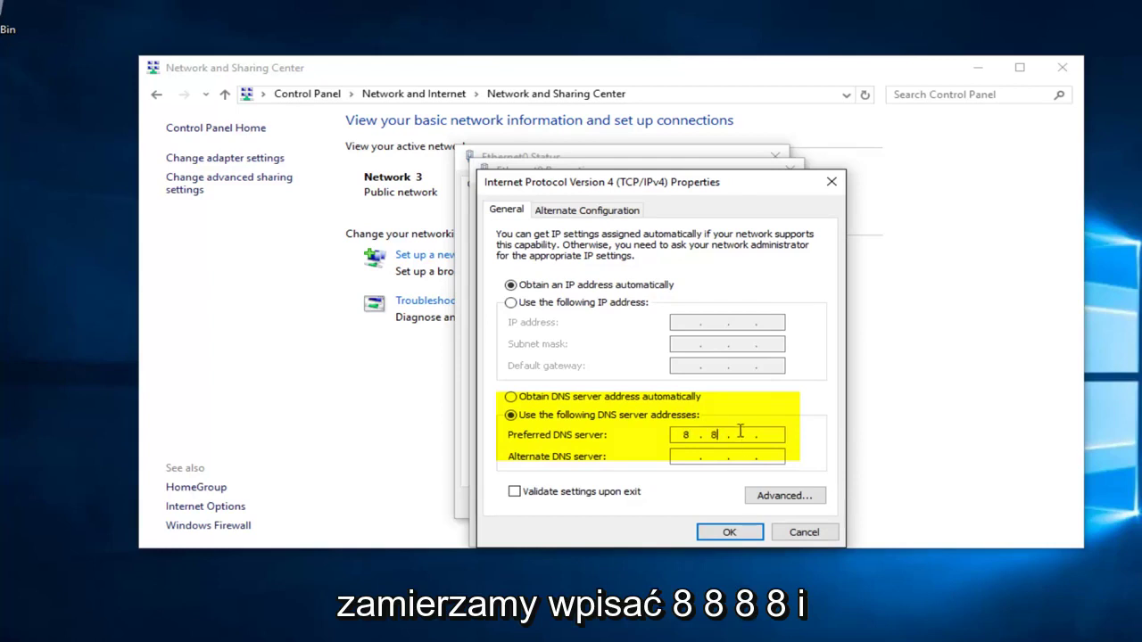
{"action": "type", "text": ".8.8"}
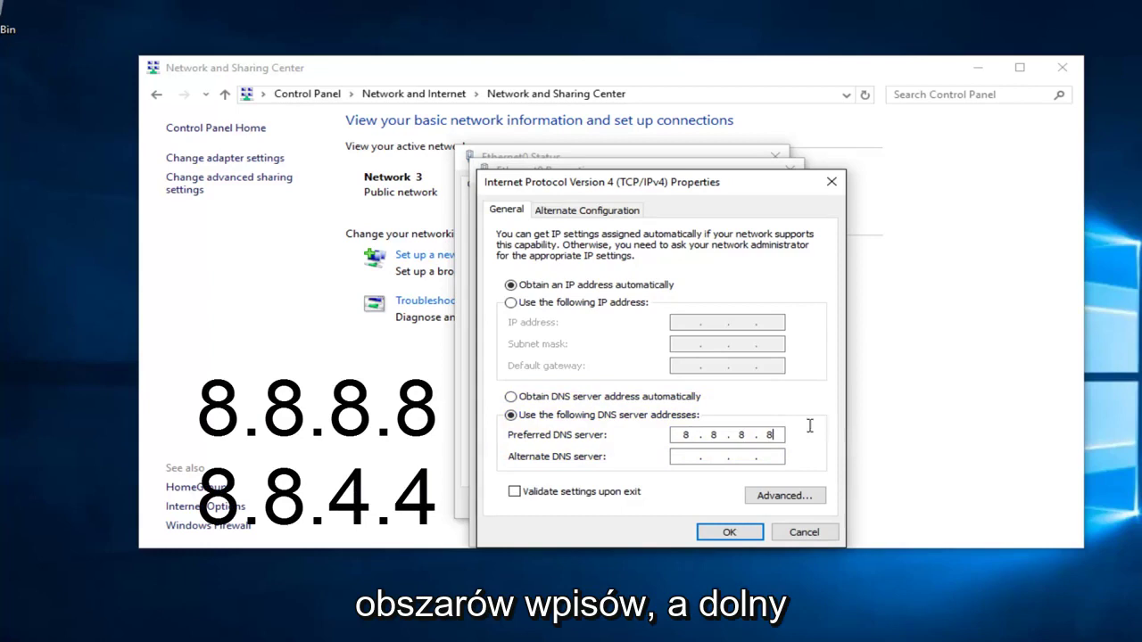
{"action": "left_click", "coordinate": [684, 456]}
{"action": "type", "text": "8.8."}
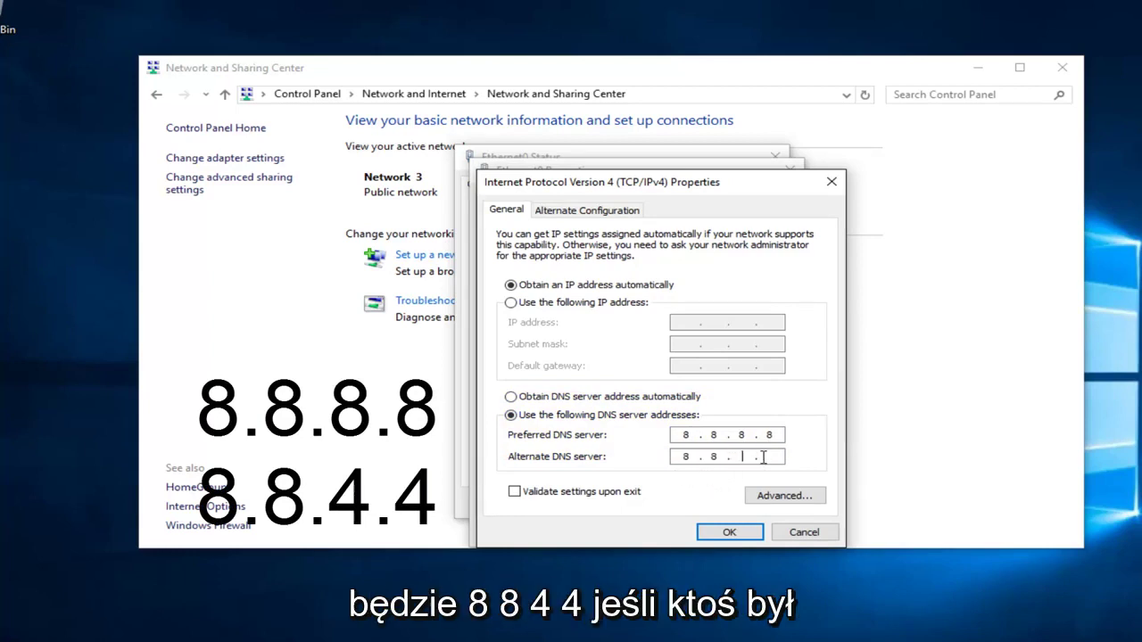
{"action": "type", "text": "4.4"}
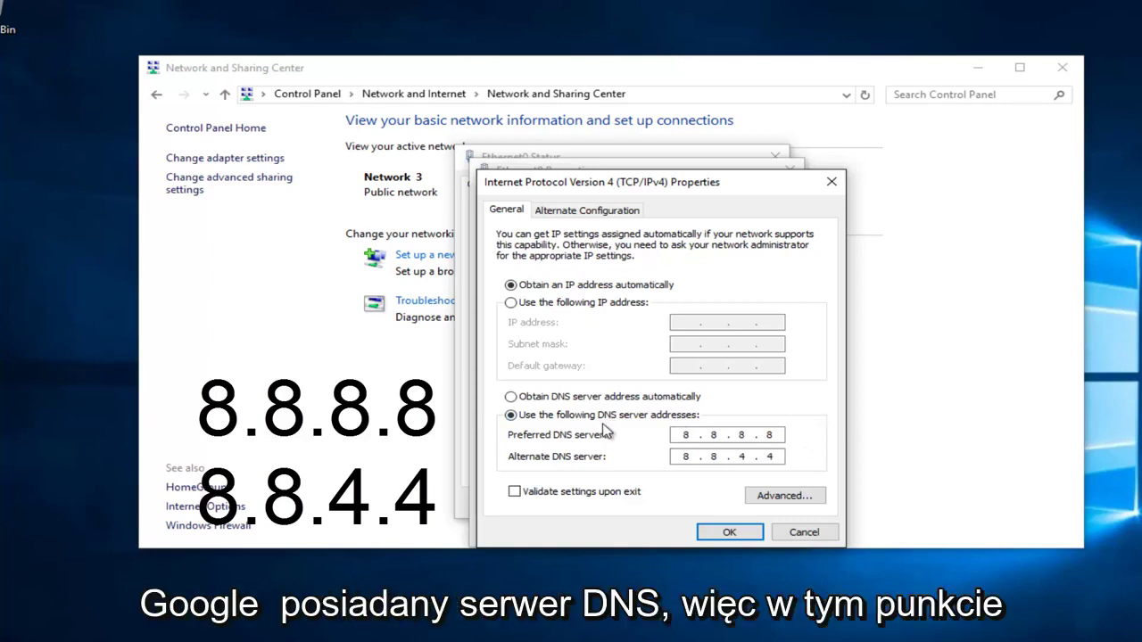
{"action": "left_click", "coordinate": [703, 539]}
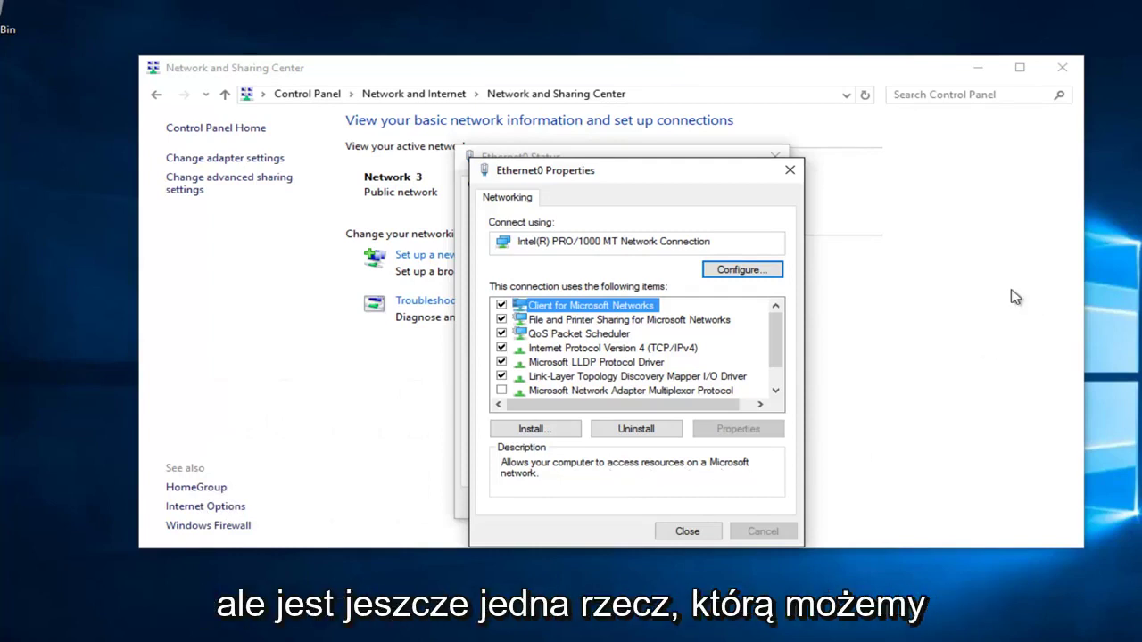
Close the Ethernet0 properties and status dialogs and the Network and Sharing Center window
{"action": "left_click", "coordinate": [790, 172]}
{"action": "left_click", "coordinate": [773, 156]}
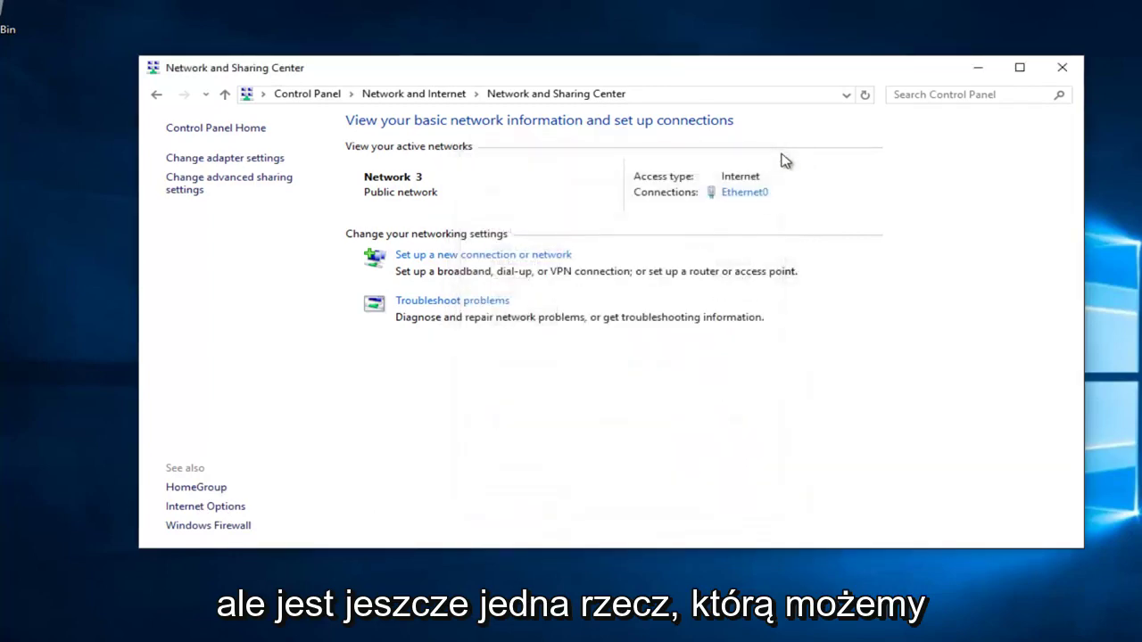
{"action": "left_click", "coordinate": [1062, 67]}
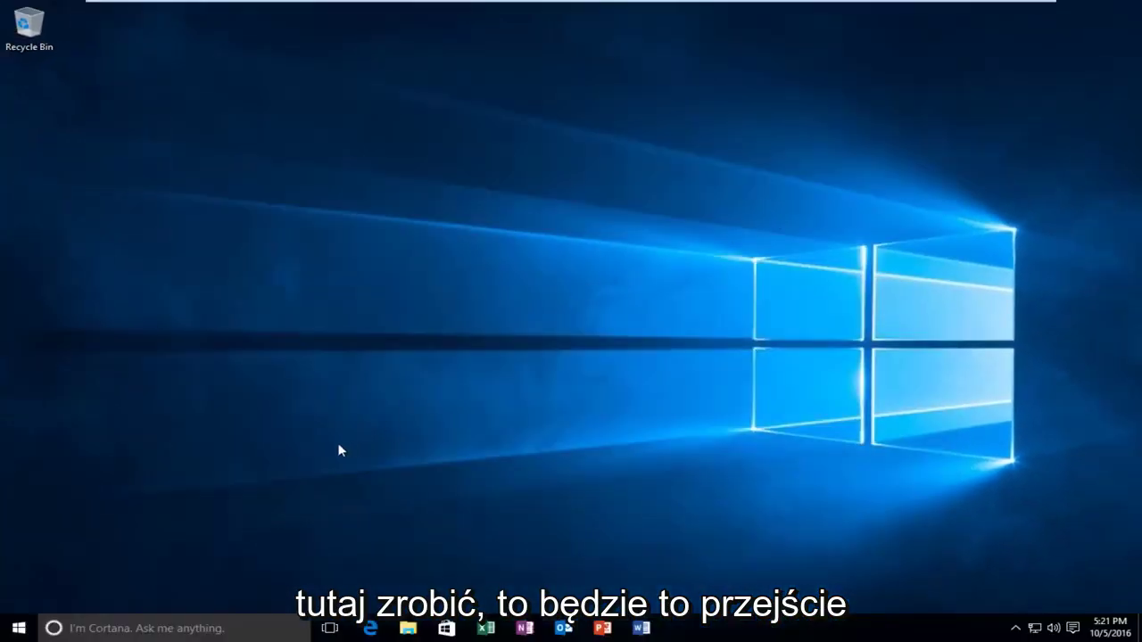
Open Command Prompt as administrator and allow it to make changes to the PC
{"action": "right_click", "coordinate": [20, 632]}
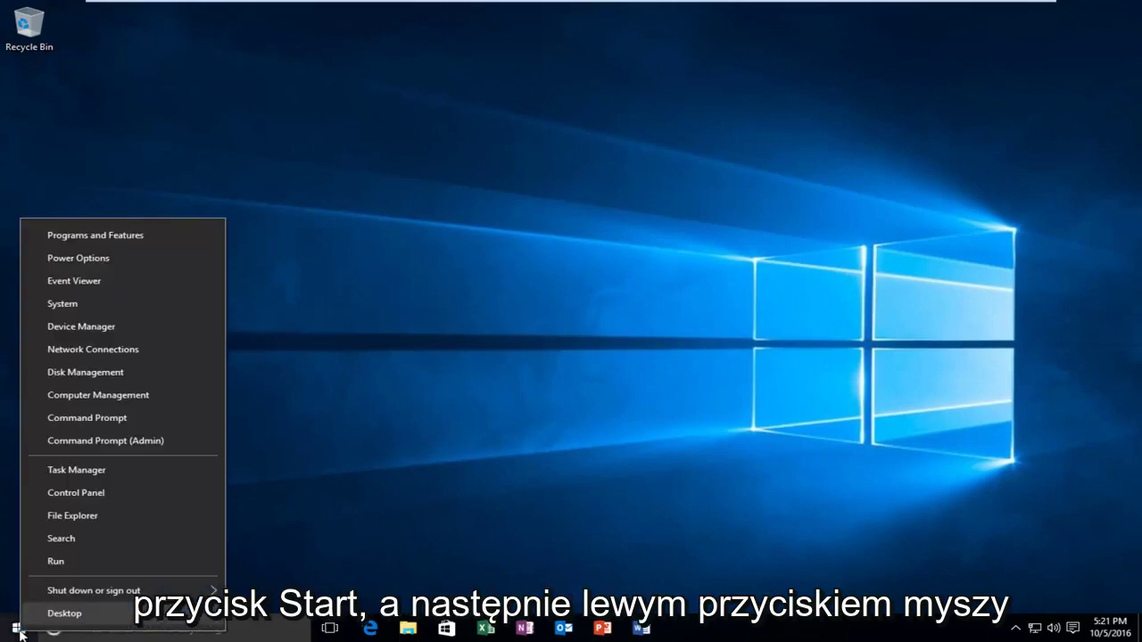
{"action": "left_click", "coordinate": [118, 441]}
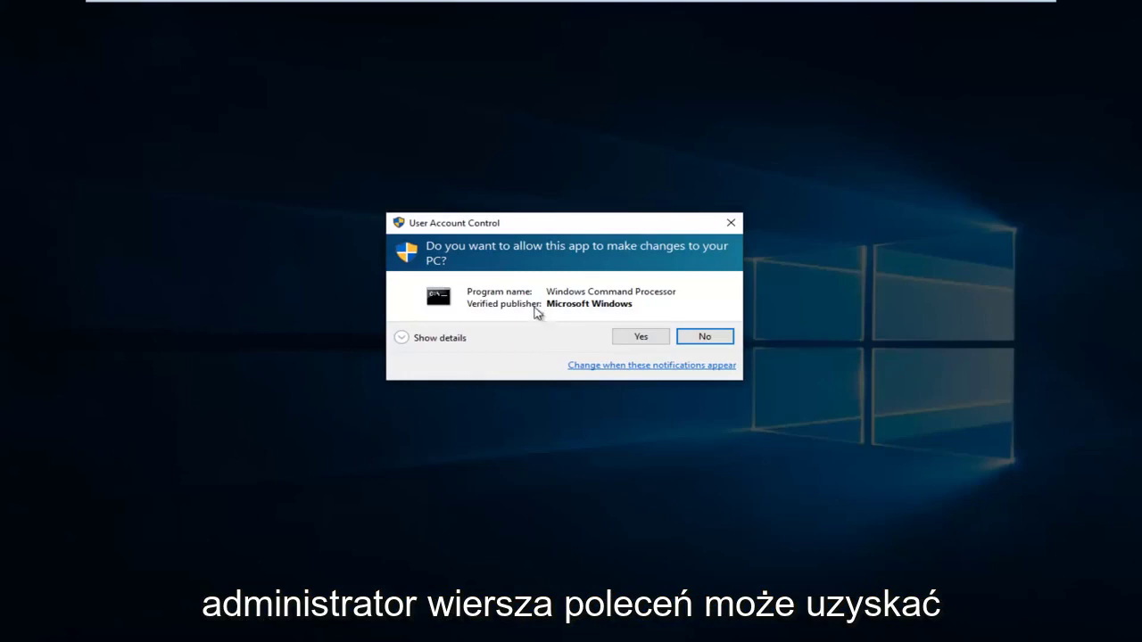
{"action": "left_click", "coordinate": [640, 336]}
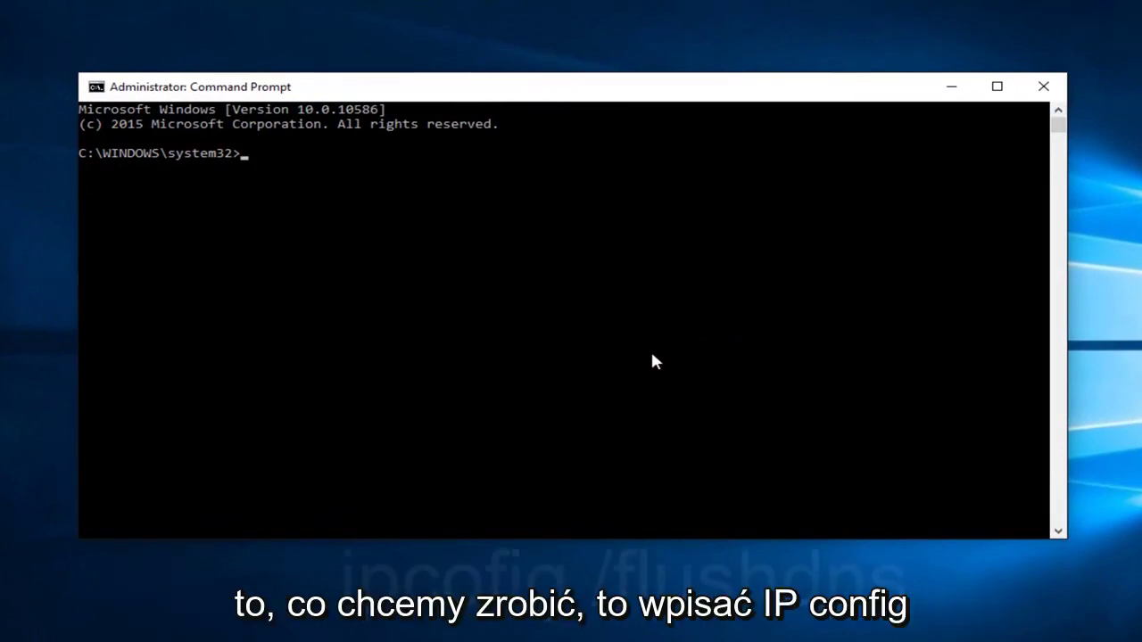
Flush the DNS resolver cache with the command ipconfig /flushdns
{"action": "type", "text": "ipconfig"}
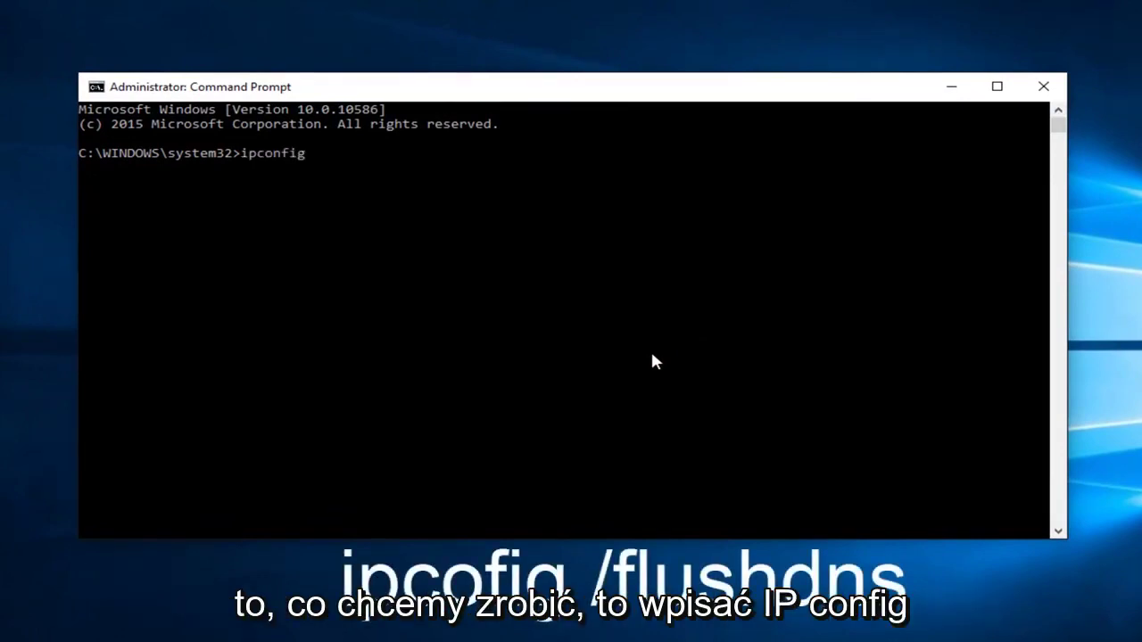
{"action": "type", "text": " /"}
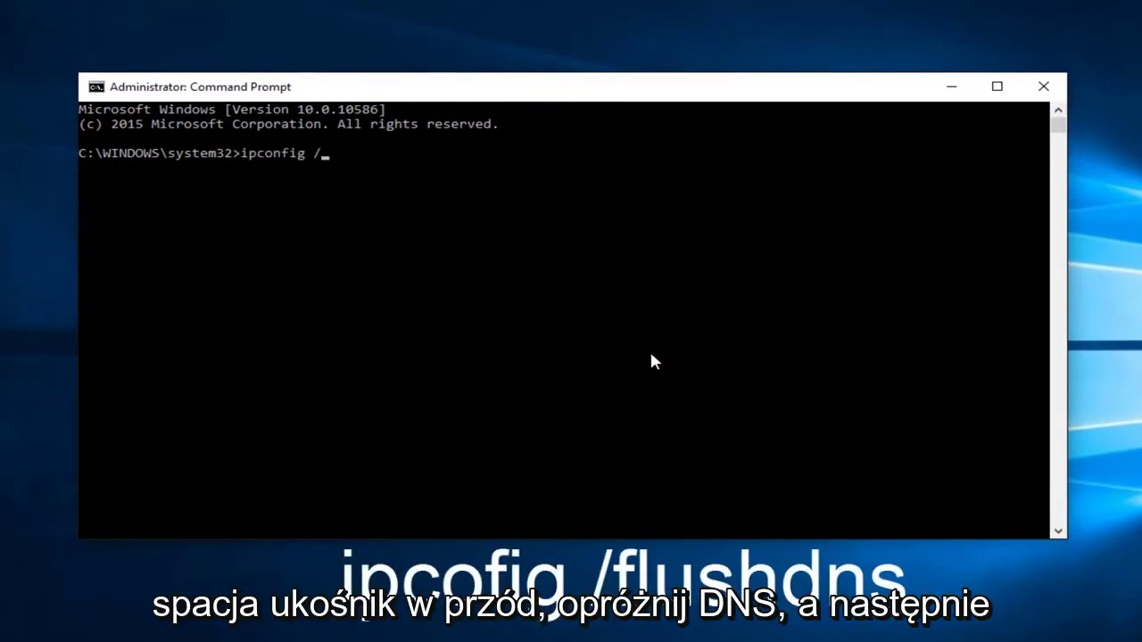
{"action": "type", "text": "flushdns"}
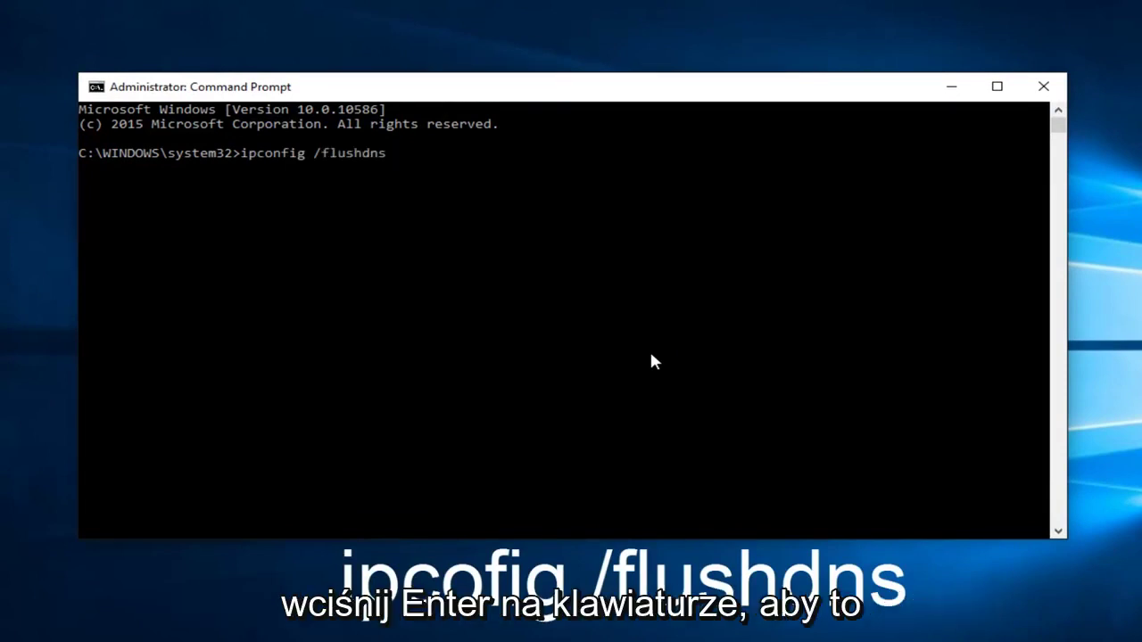
{"action": "key", "text": "Return"}
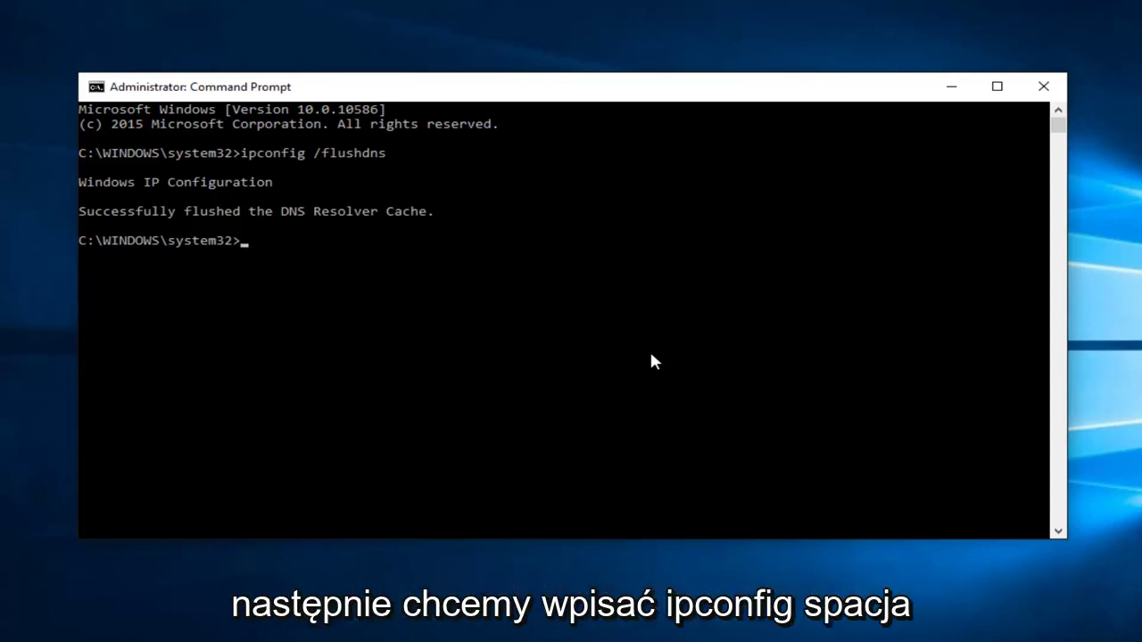
Renew the IP configuration with the command ipconfig /renew, then close the Command Prompt window
{"action": "type", "text": "ipconfig"}
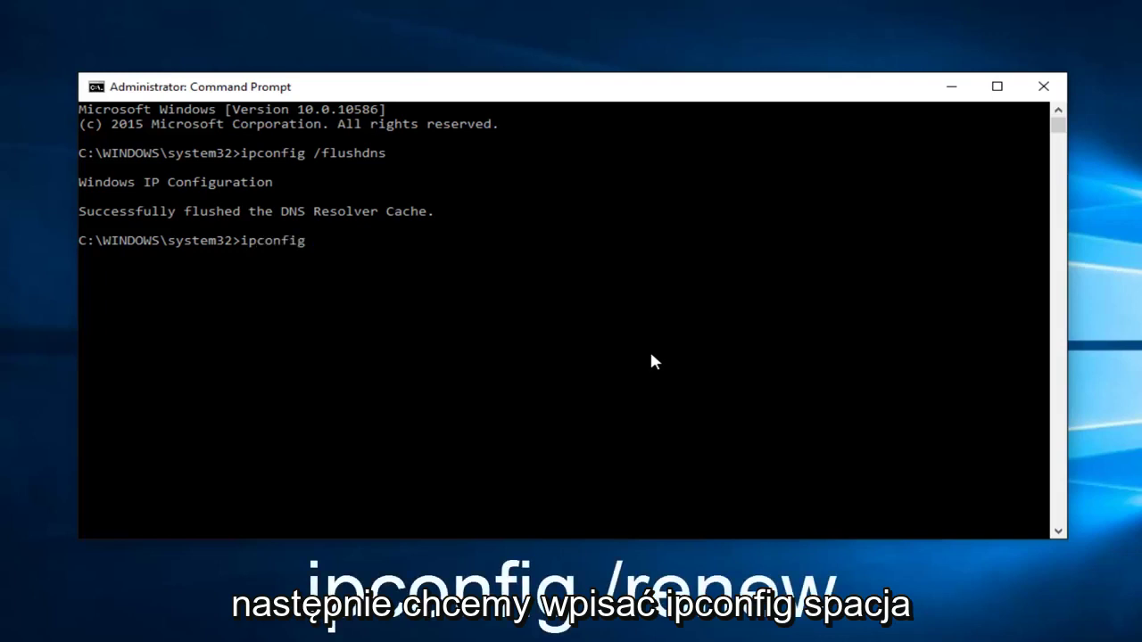
{"action": "type", "text": " /"}
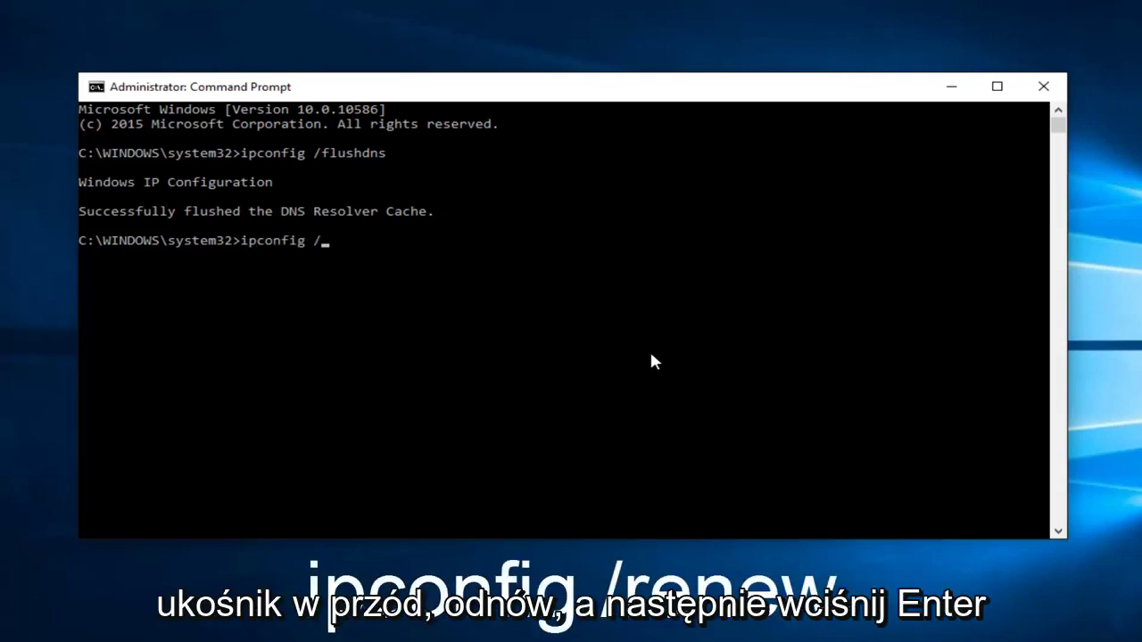
{"action": "type", "text": "renew"}
{"action": "key", "text": "Return"}
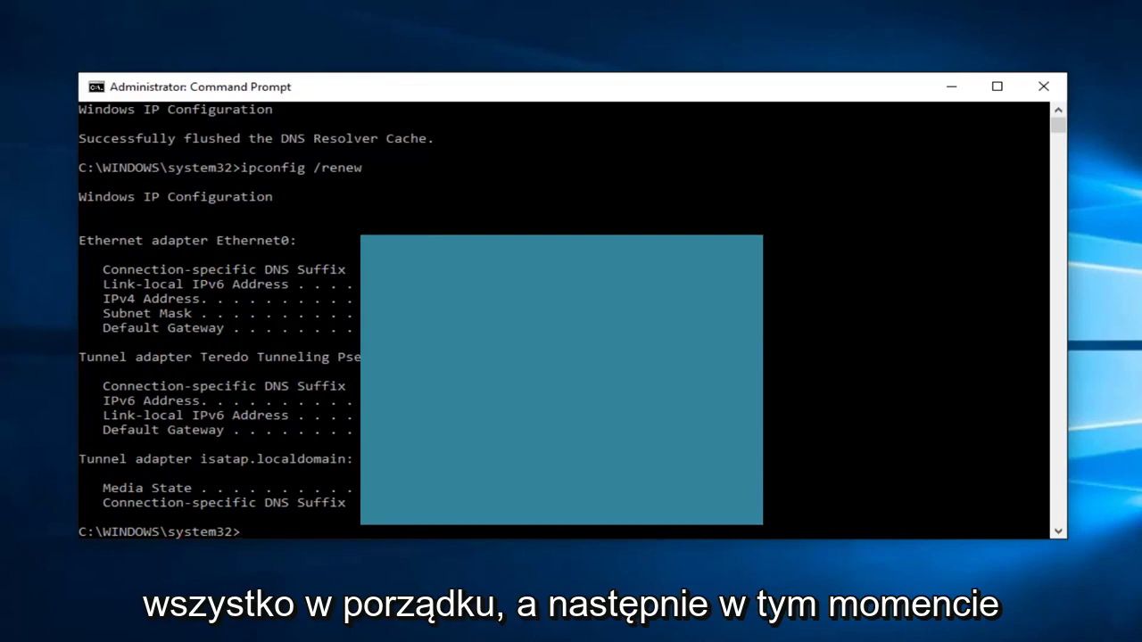
{"action": "scroll", "coordinate": [330, 423], "scroll_direction": "down", "scroll_amount": 5}
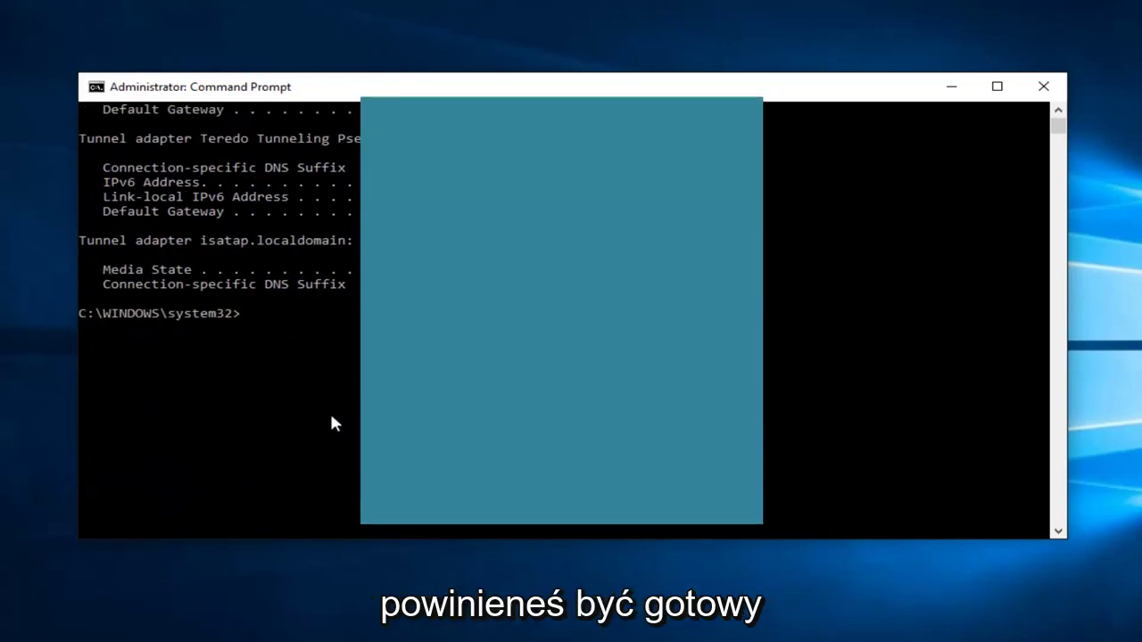
{"action": "left_click", "coordinate": [1044, 86]}
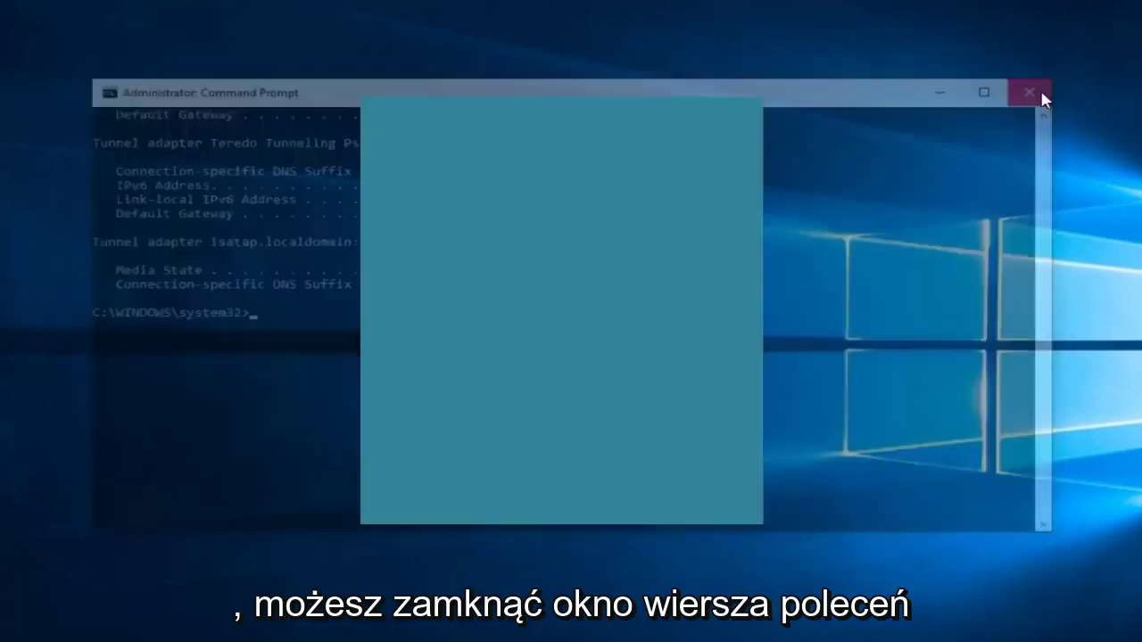